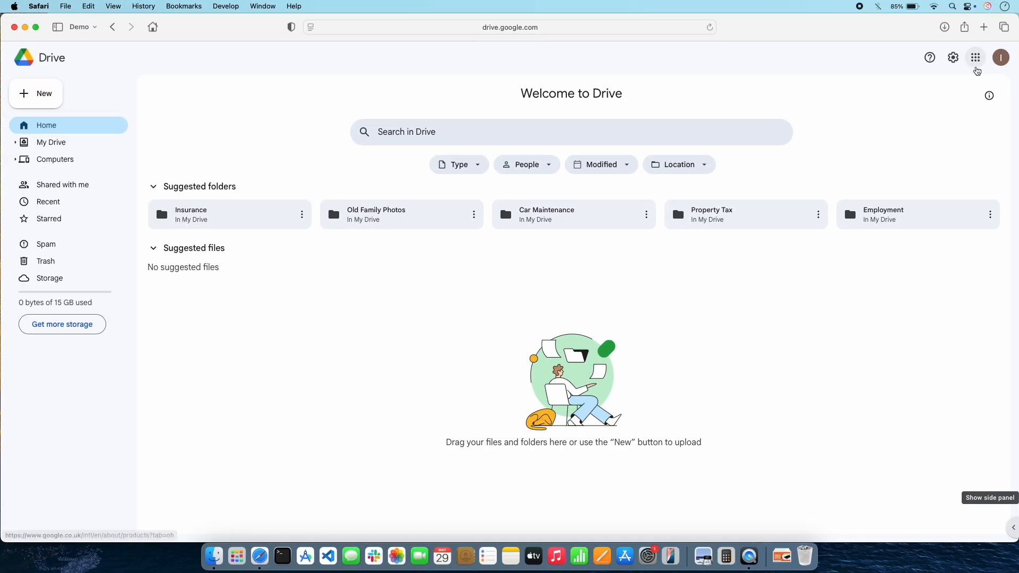
click(975, 58)
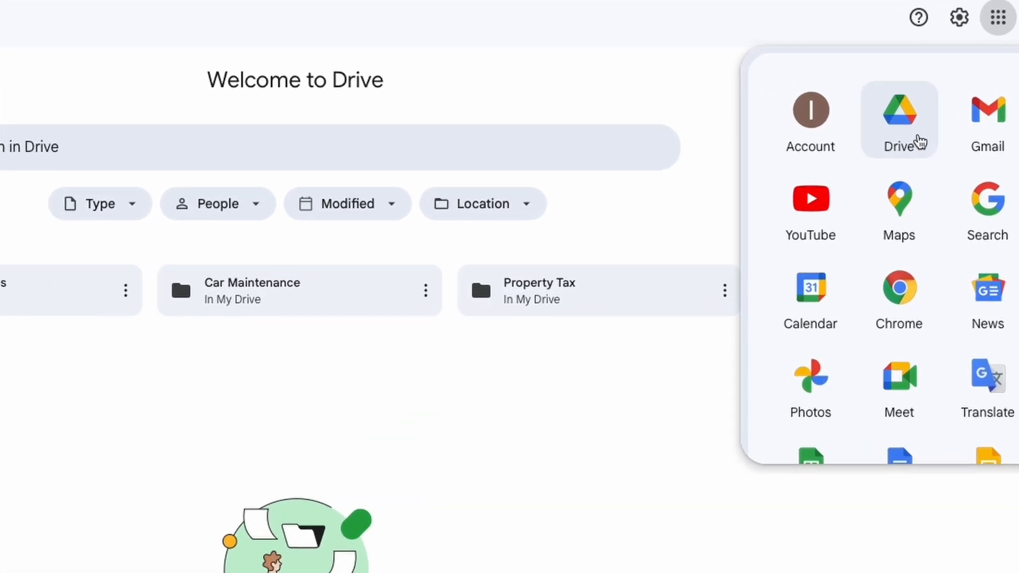
click(709, 14)
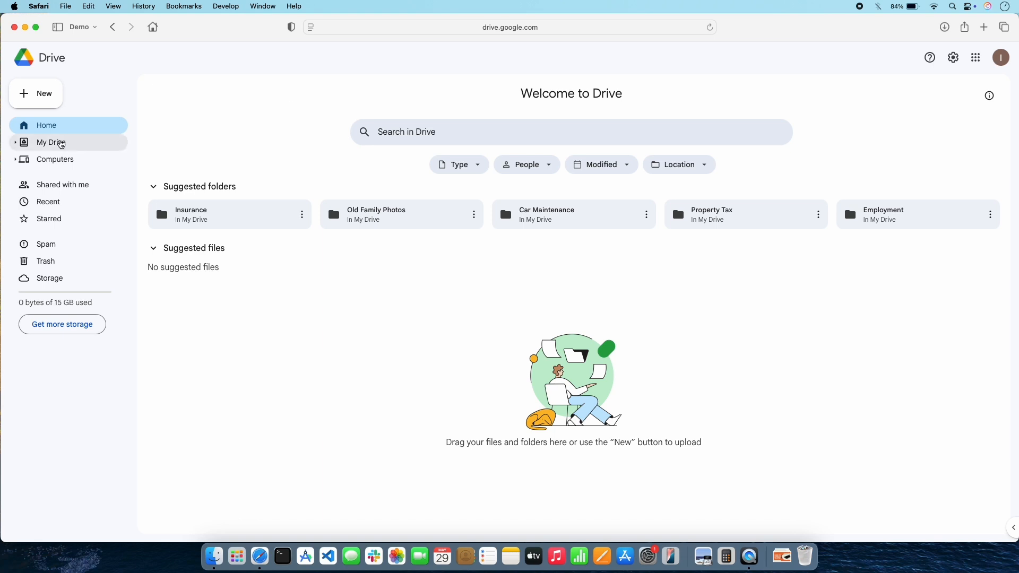
Step: Create a new folder named Utilities in My Drive
click(61, 144)
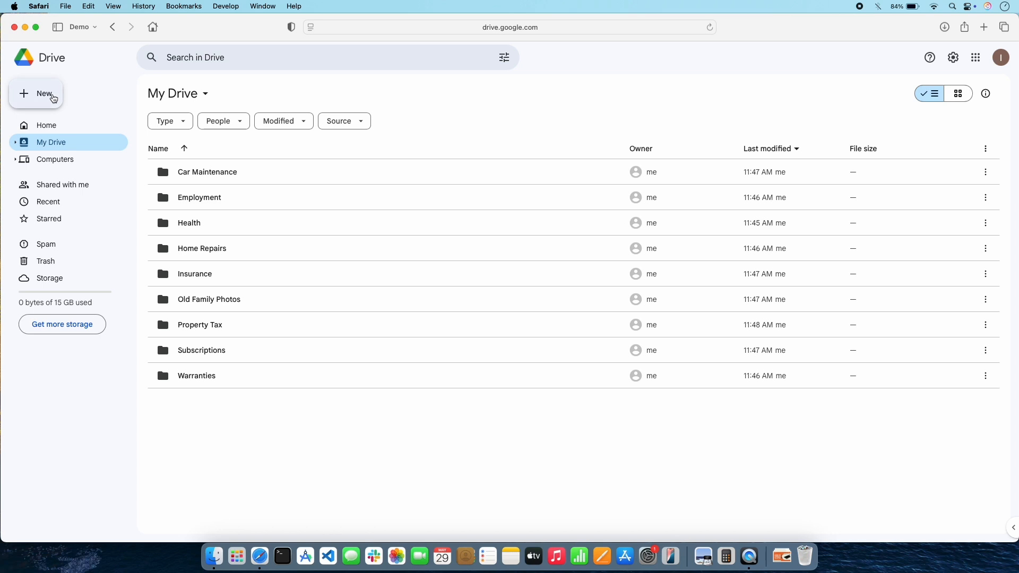
click(53, 99)
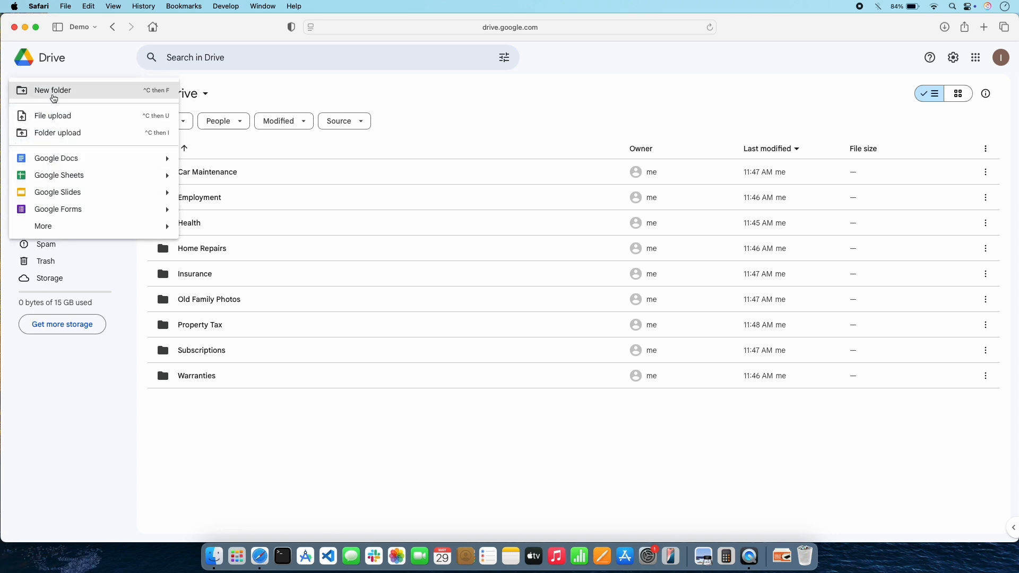
click(63, 97)
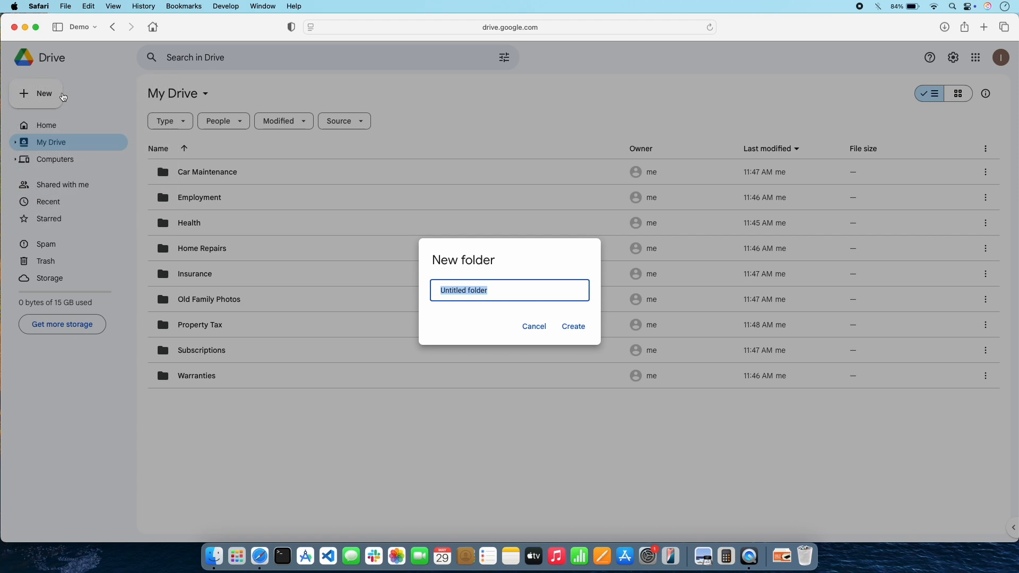
text(Ut)
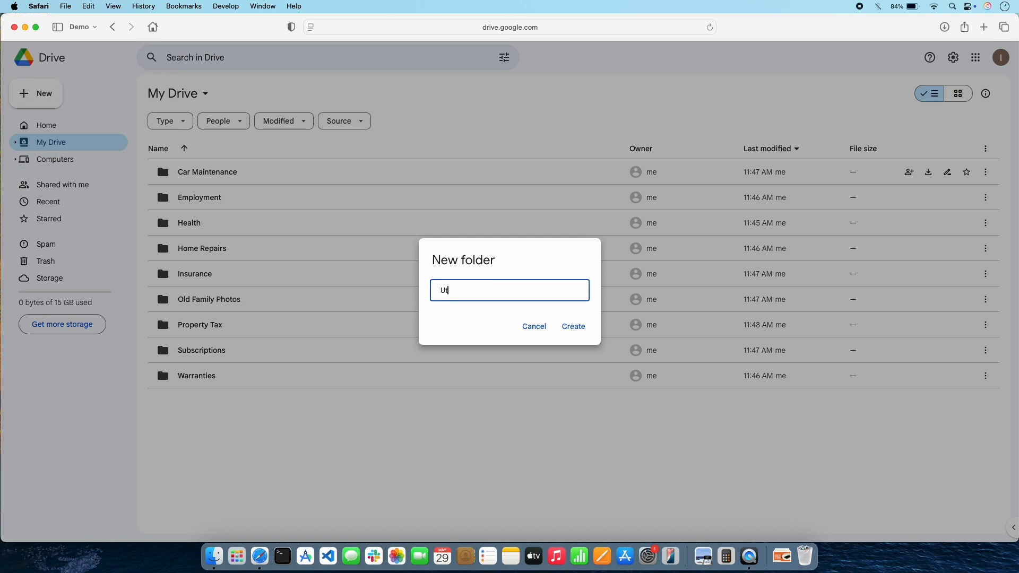
text(ilities)
click(580, 329)
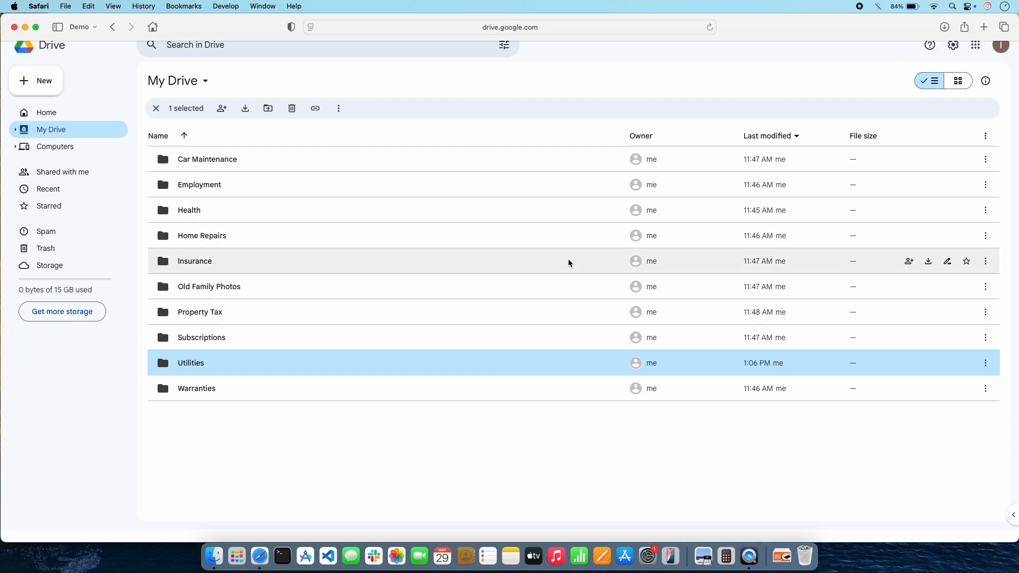
click(470, 448)
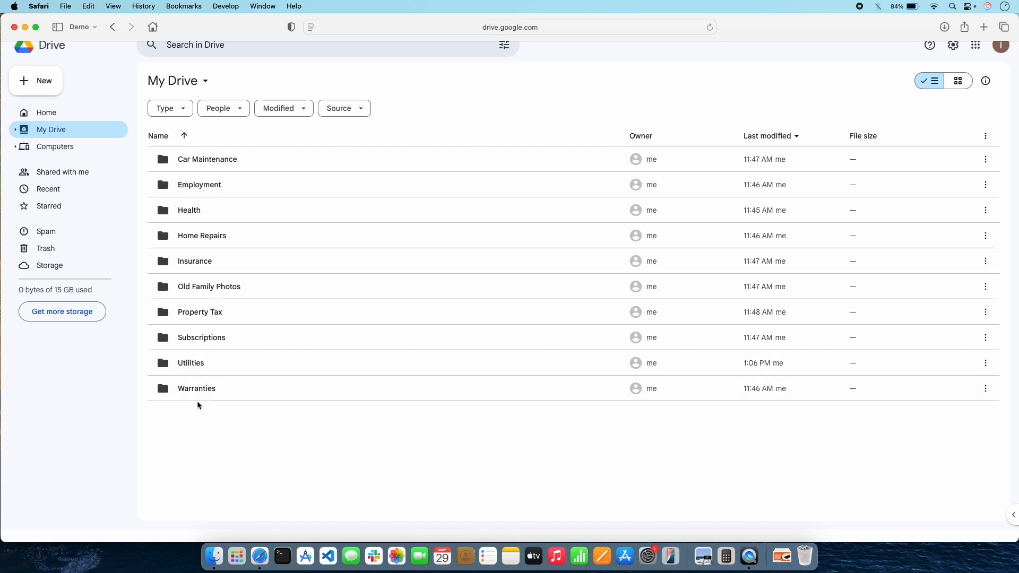
Step: Open the Utilities folder from the My Drive file list
scroll(530, 40, up, 1)
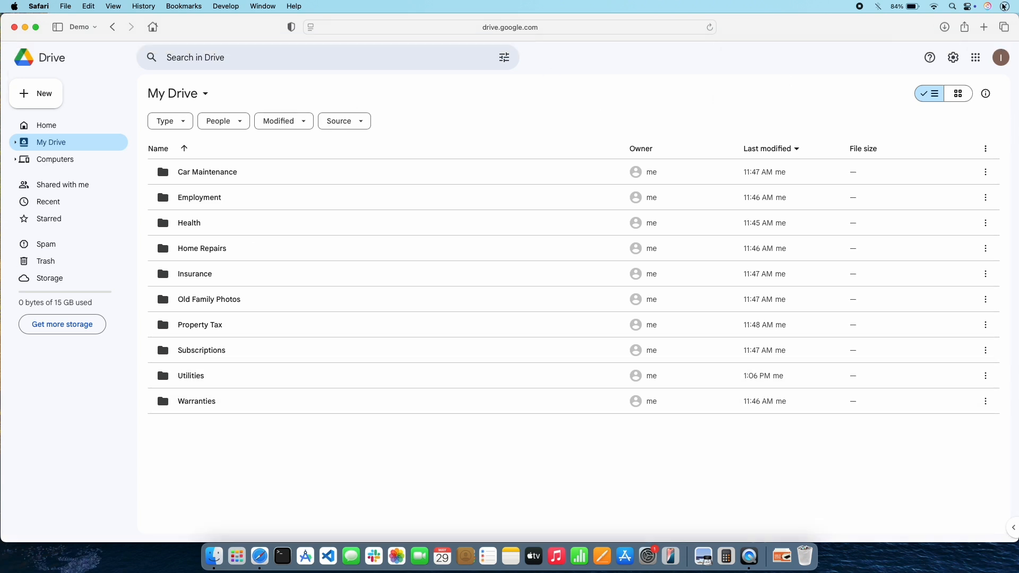
click(192, 378)
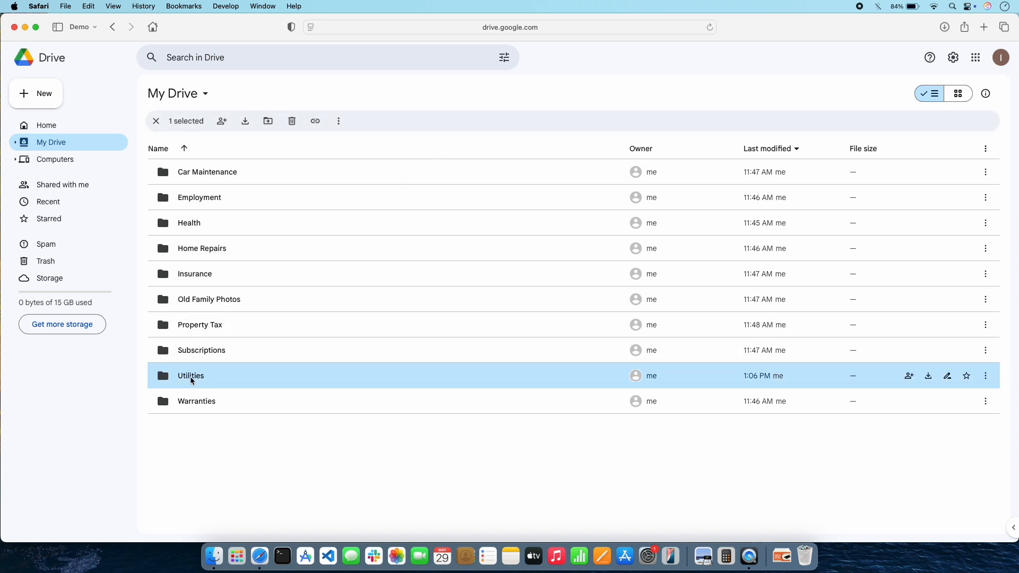
double_click(190, 376)
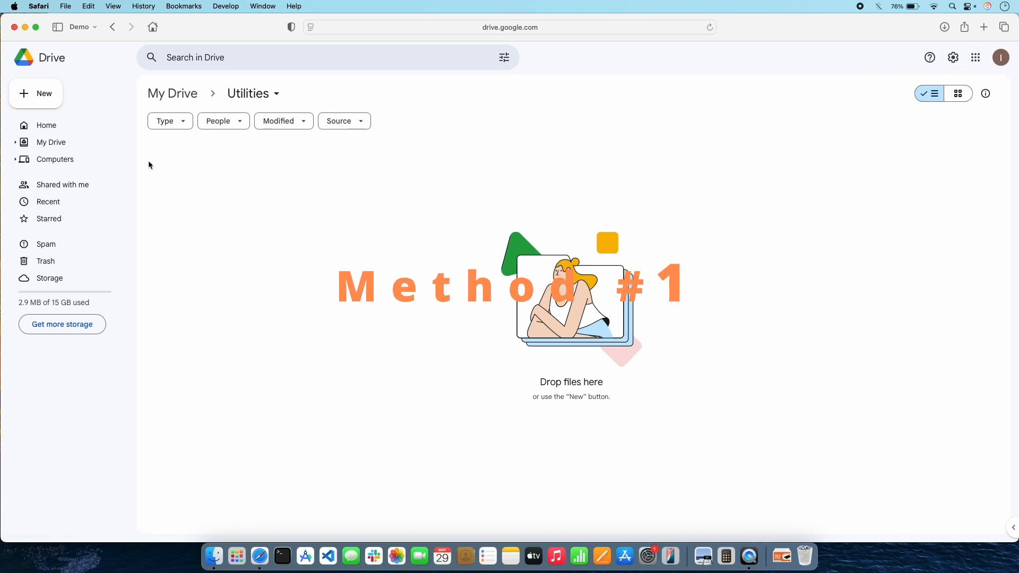
Step: Start a folder upload, preview Utilities-SampleUtilityProvider-2023 in the chooser, and upload Utilities-SampleUtilityProvider-2022 into the Utilities folder
click(59, 108)
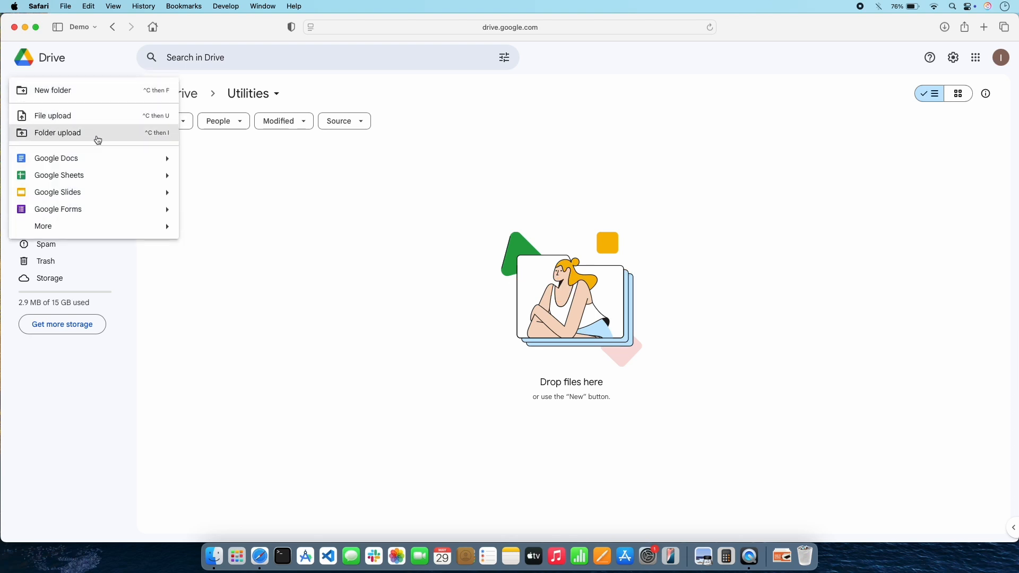
click(98, 139)
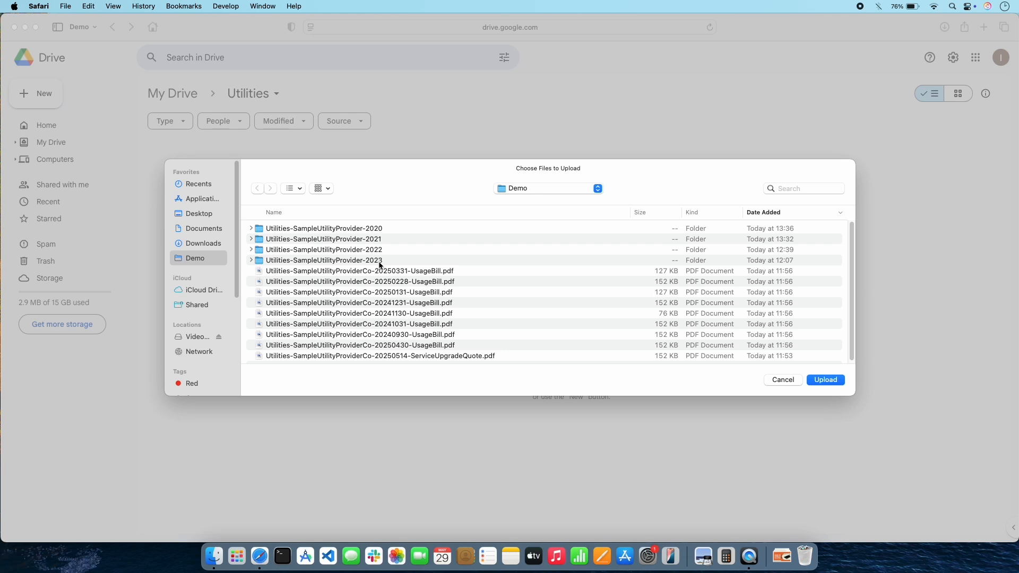
click(380, 262)
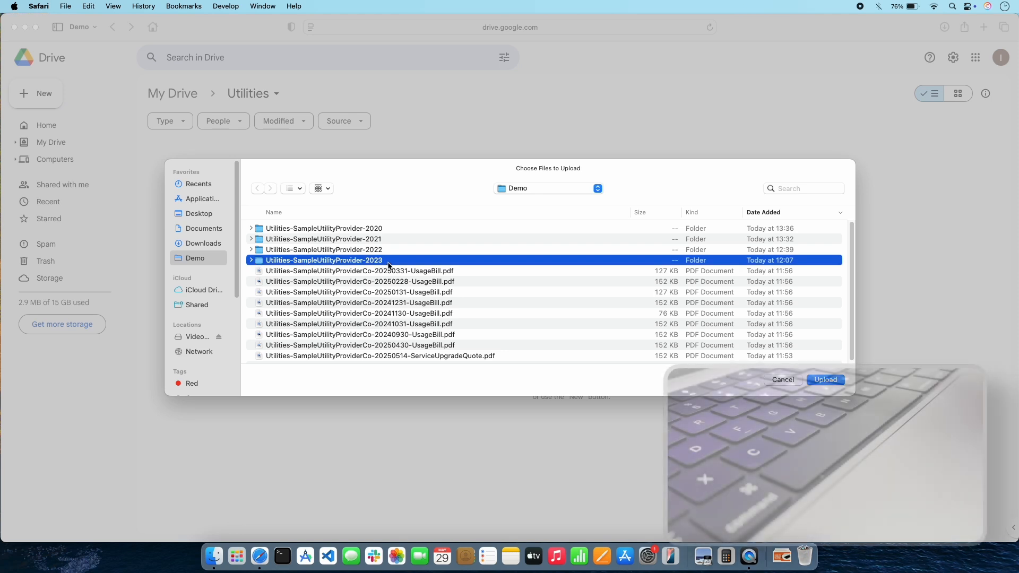
key(space)
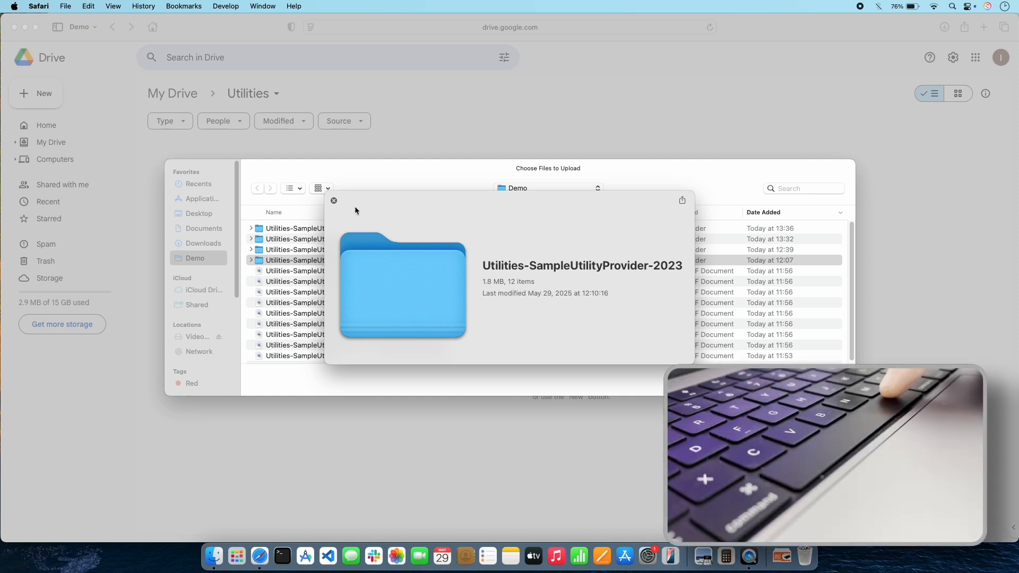
click(334, 200)
click(373, 250)
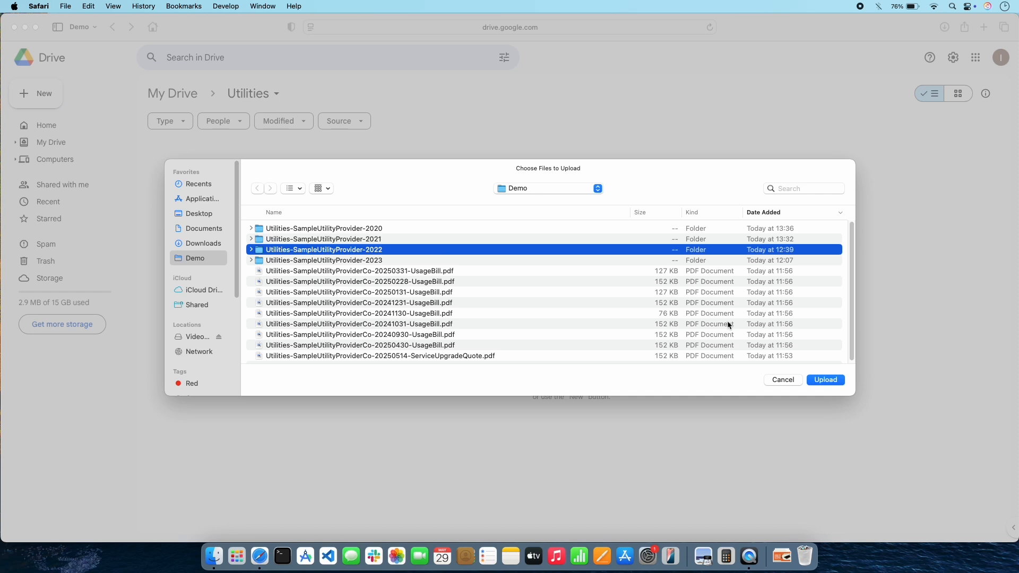
click(826, 380)
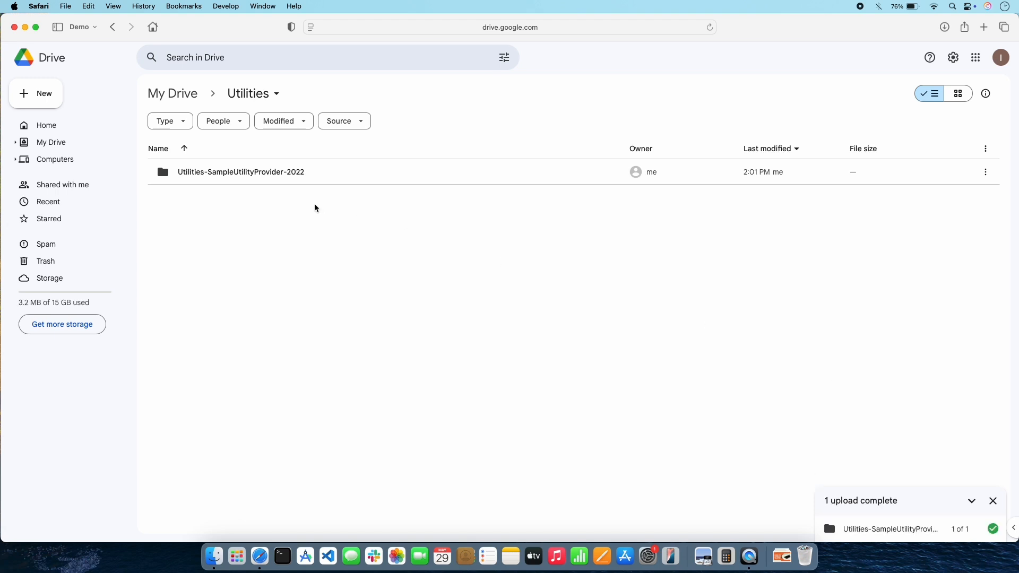
Step: Check the contents of the uploaded Utilities-SampleUtilityProvider-2022 folder, return to Utilities and dismiss the upload notice
double_click(275, 182)
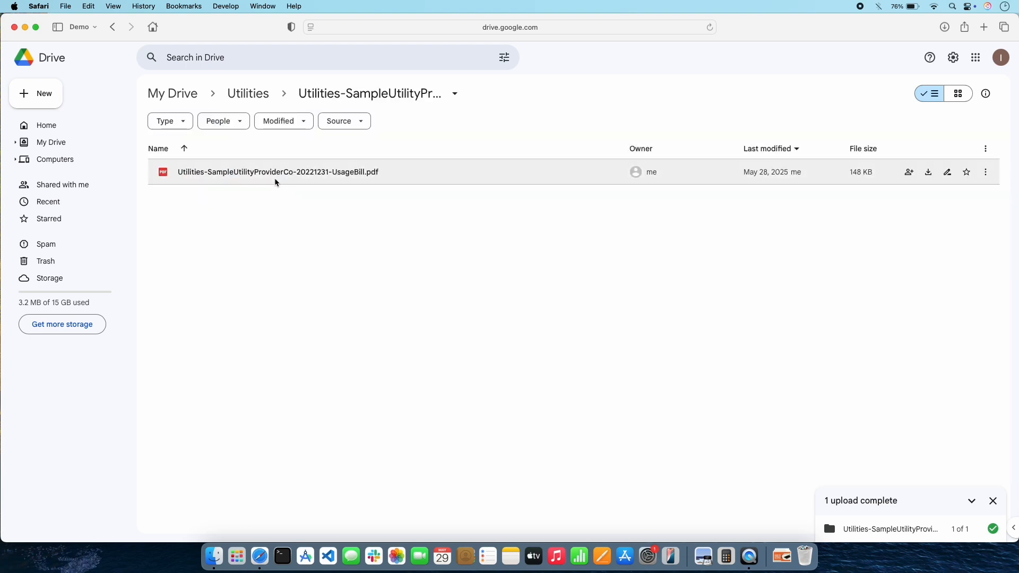
click(247, 94)
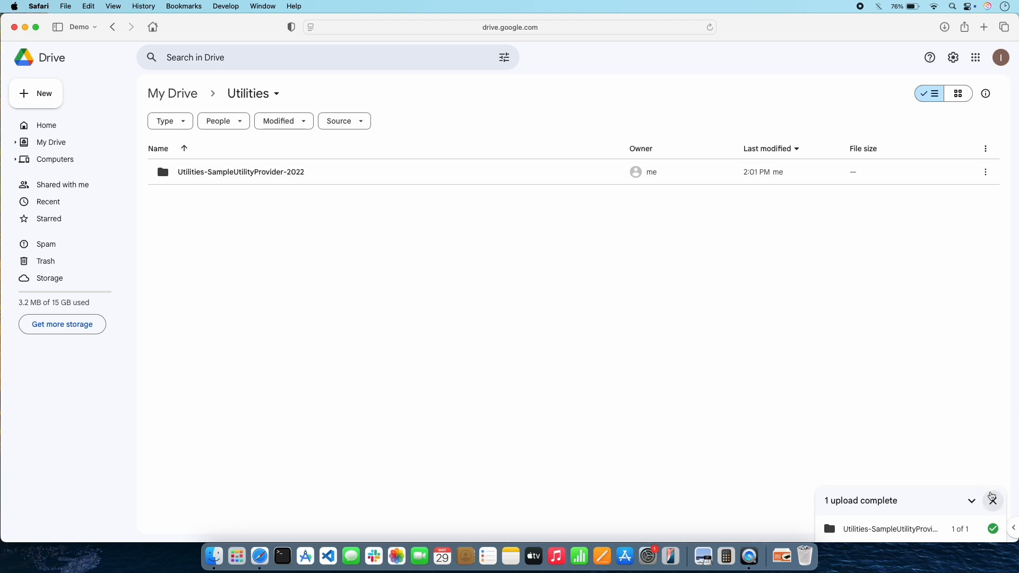
click(992, 499)
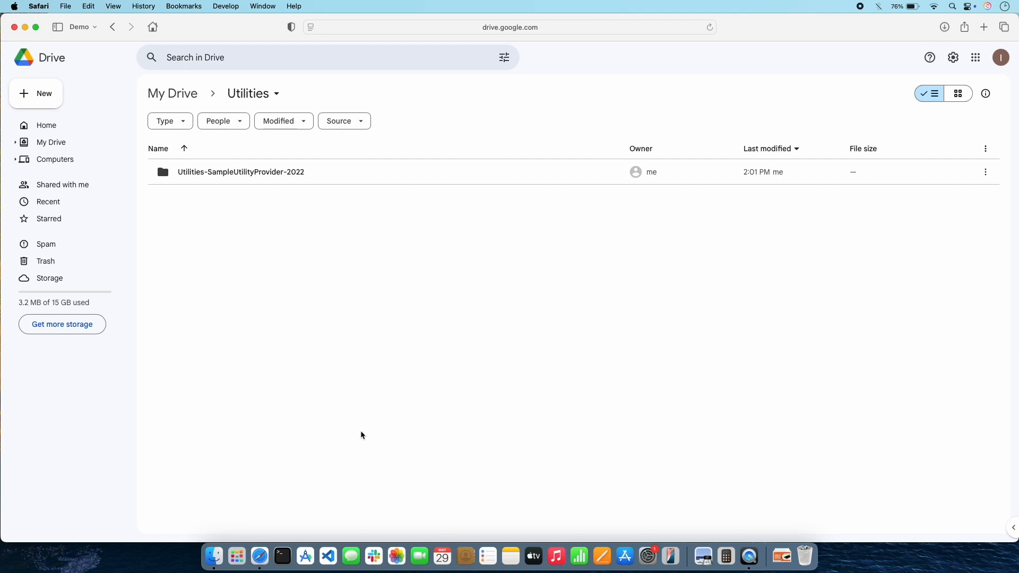
Step: Switch to Finder, position the Demo window over the Drive page, and preview the Utilities-SampleUtilityProvider-2023 folder
click(215, 556)
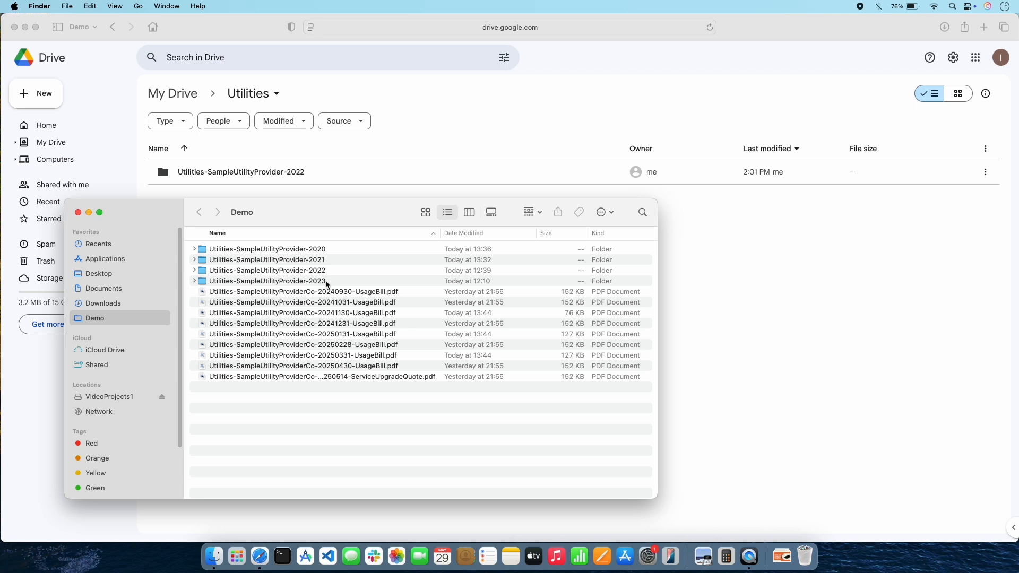
drag(374, 218, 349, 172)
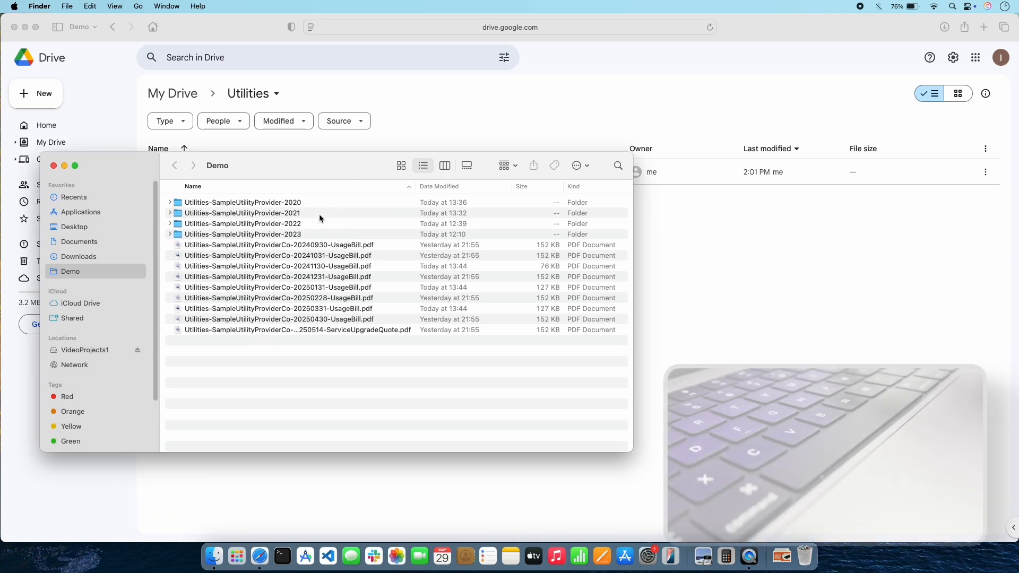
click(315, 234)
key(space)
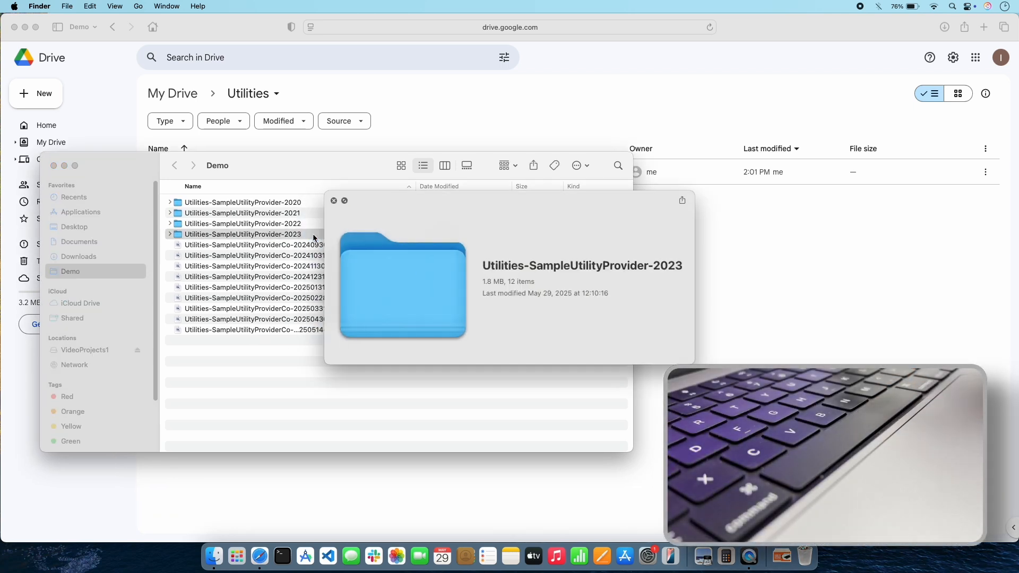
key(space)
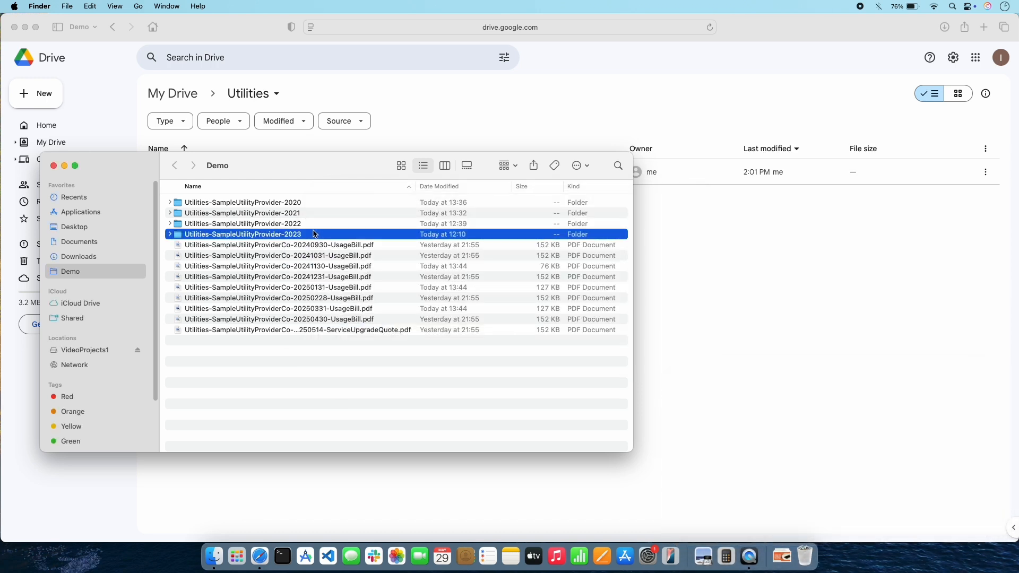
Step: Select the 2020 and 2021 utility folders together, and sweep a selection across the first five Demo items
click(295, 205)
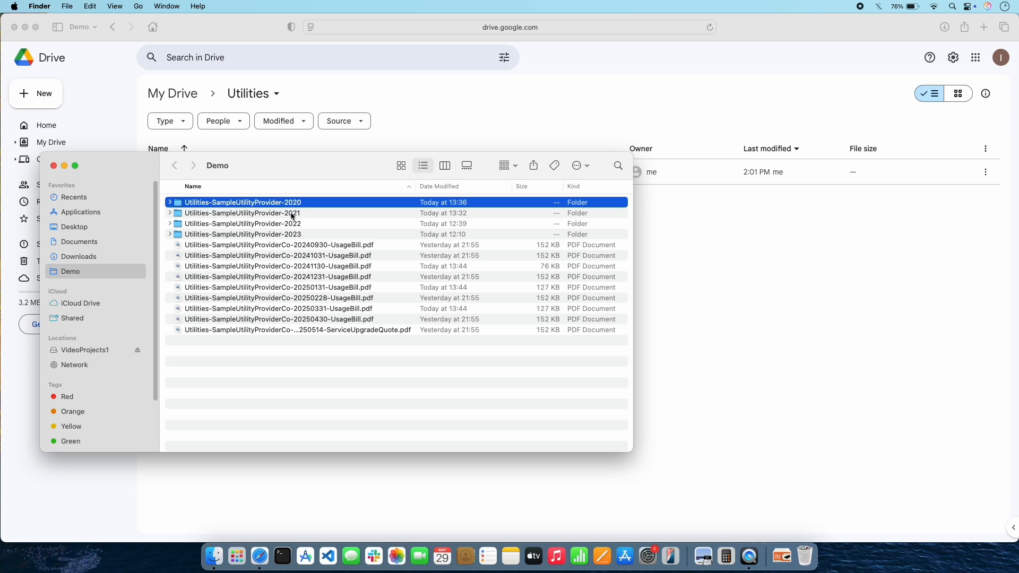
shift+click(293, 213)
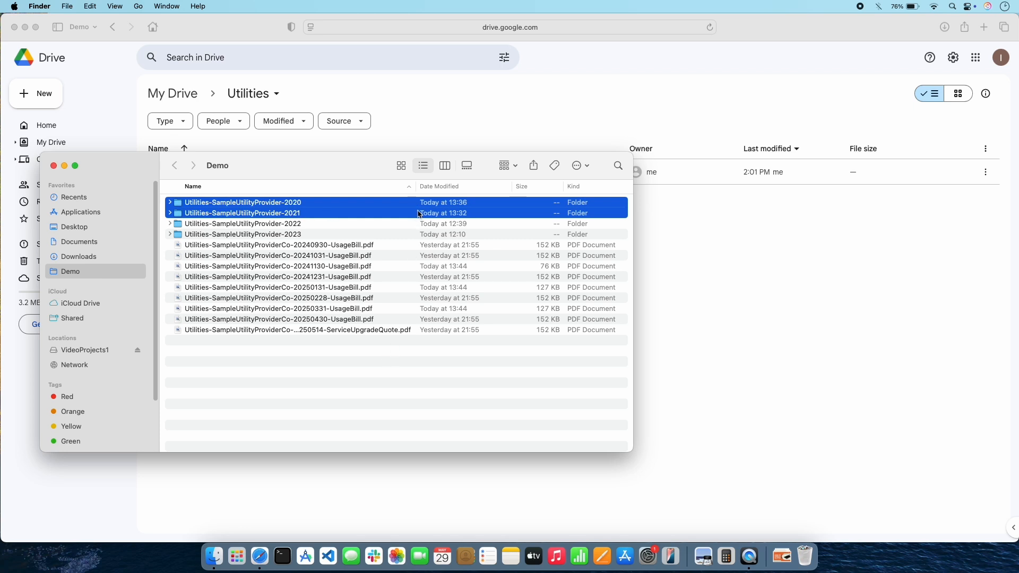
drag(480, 242, 422, 205)
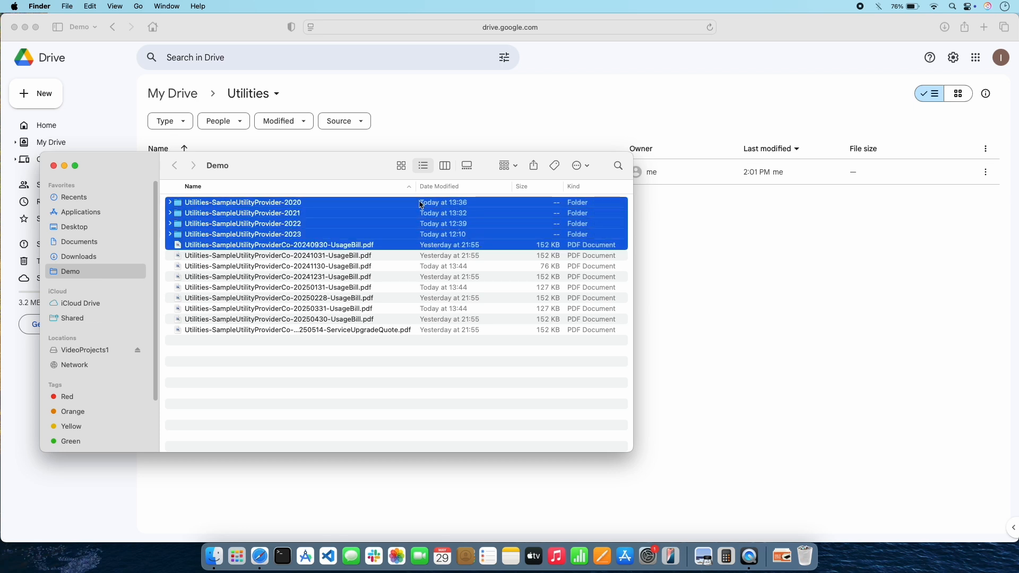
Step: Select the consecutive range of utility folders from 2020 through 2023 in Demo, and clear the selection
click(390, 205)
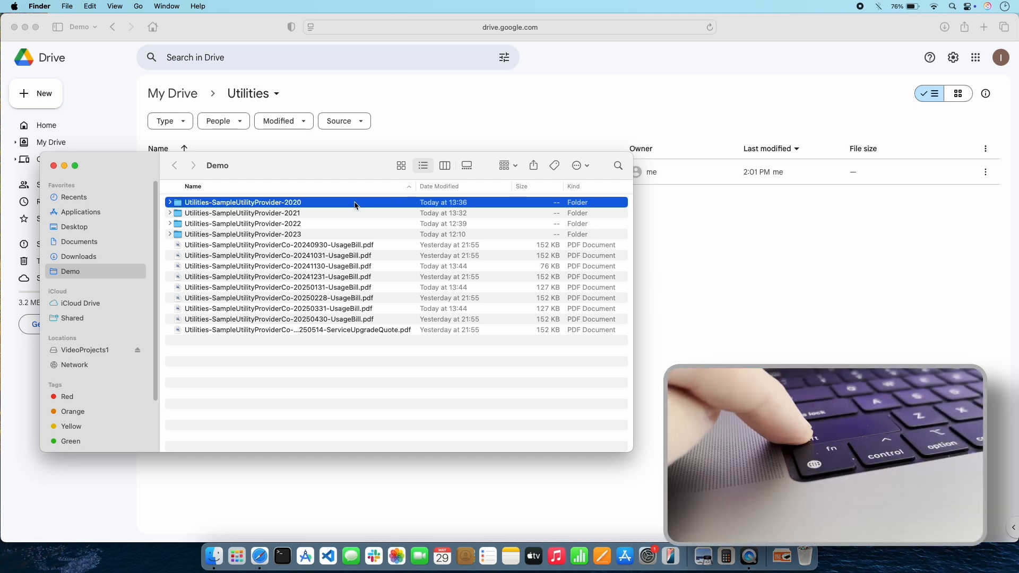
shift+click(323, 236)
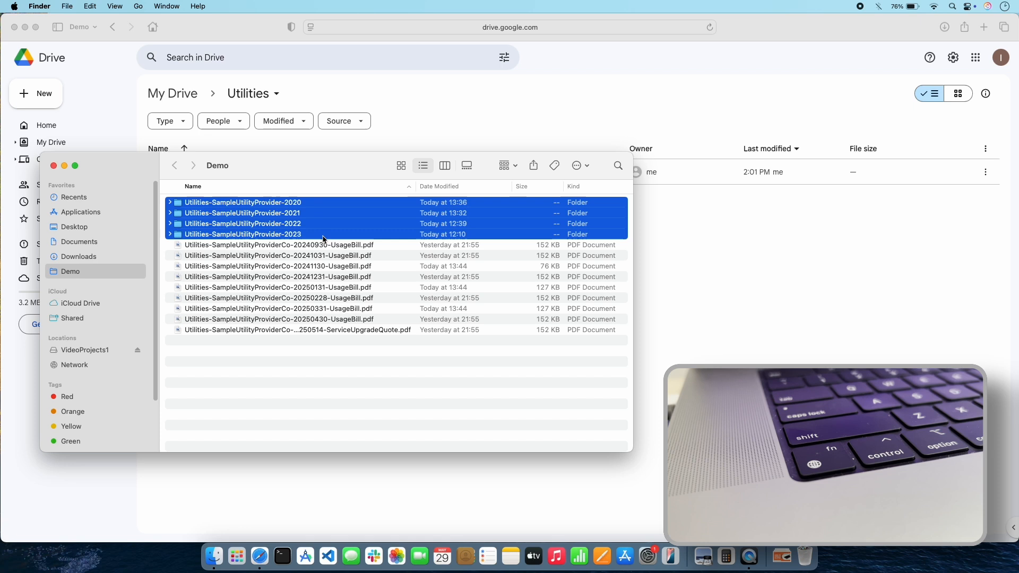
click(355, 337)
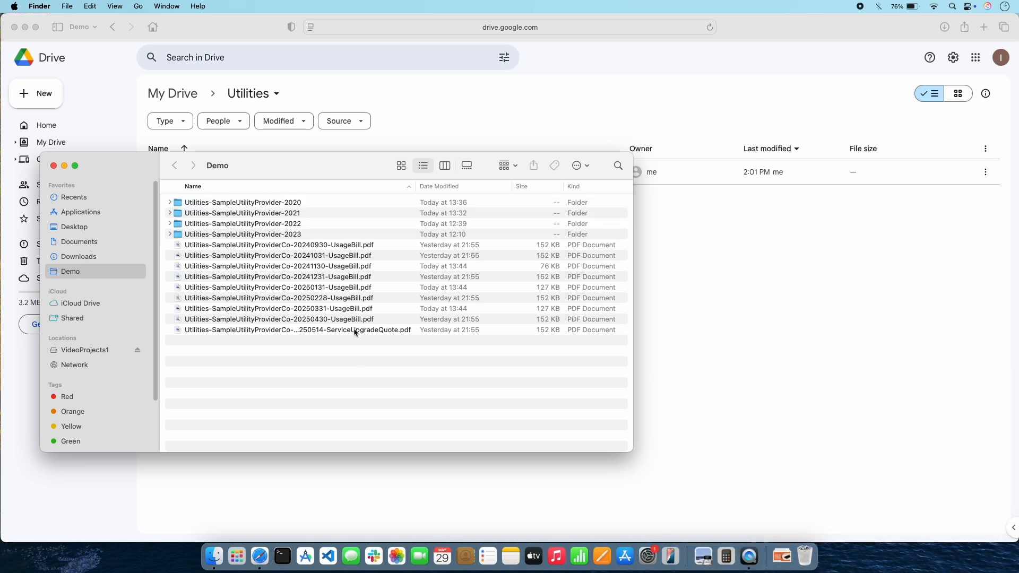
Step: Select only the non-adjacent Utilities-SampleUtilityProvider-2020 and Utilities-SampleUtilityProvider-2022 folders in Demo
click(311, 203)
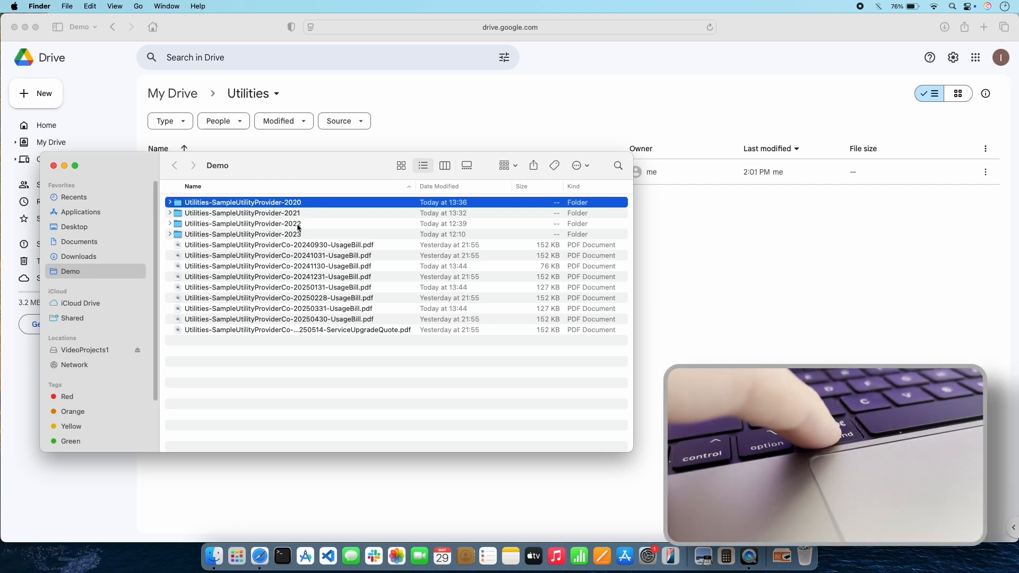
super+click(298, 225)
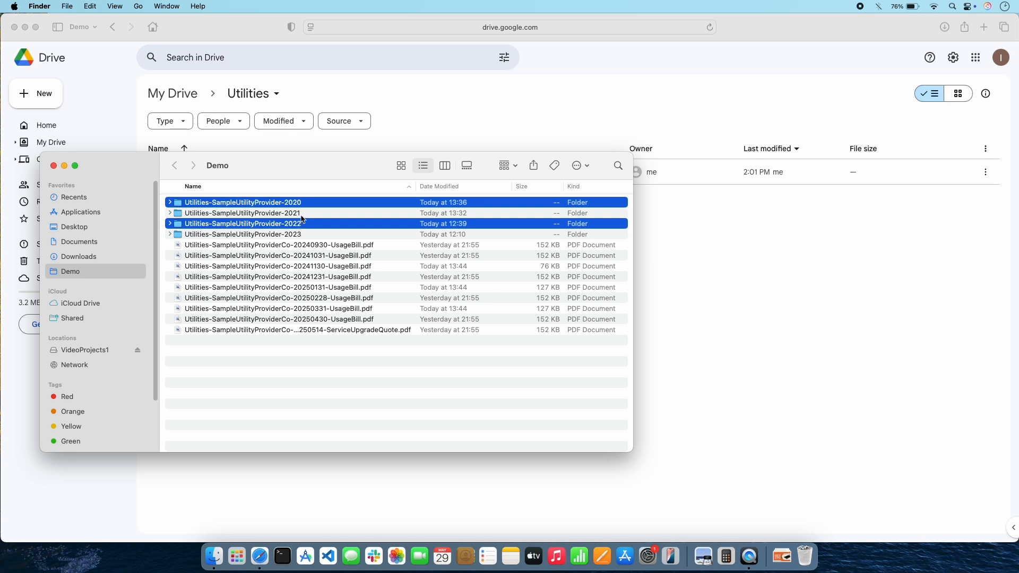
Step: Upload the Utilities-SampleUtilityProvider-2020 and 2021 folders together from Finder into Drive's Utilities folder, and put away the upload notice
click(307, 214)
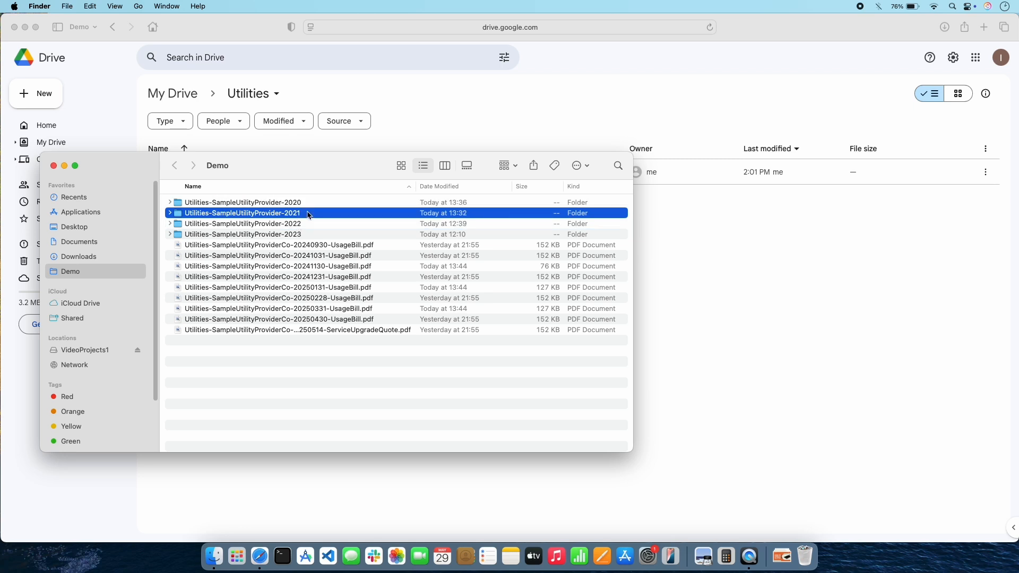
super+click(310, 207)
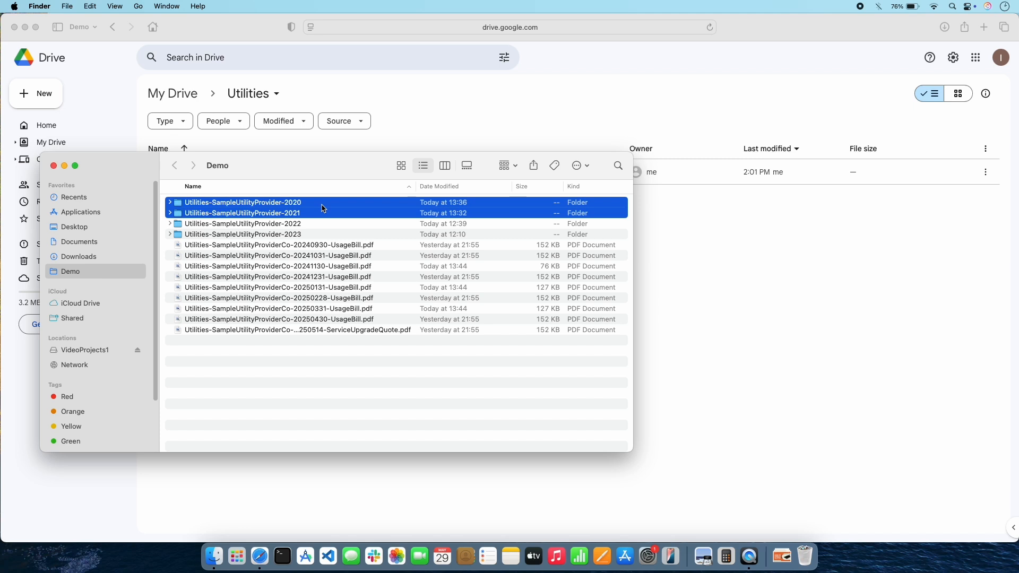
drag(323, 207, 862, 358)
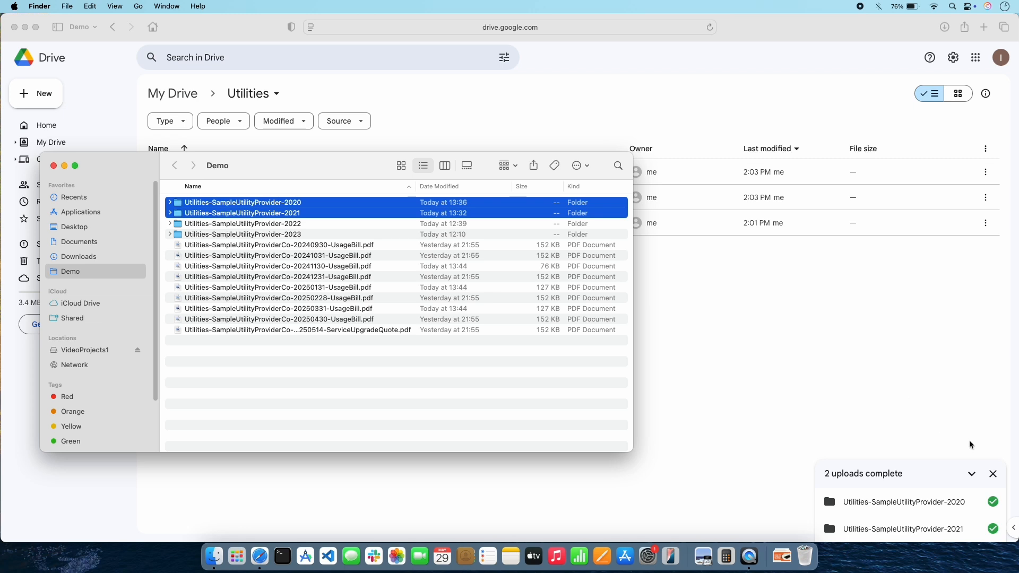
click(992, 475)
click(993, 475)
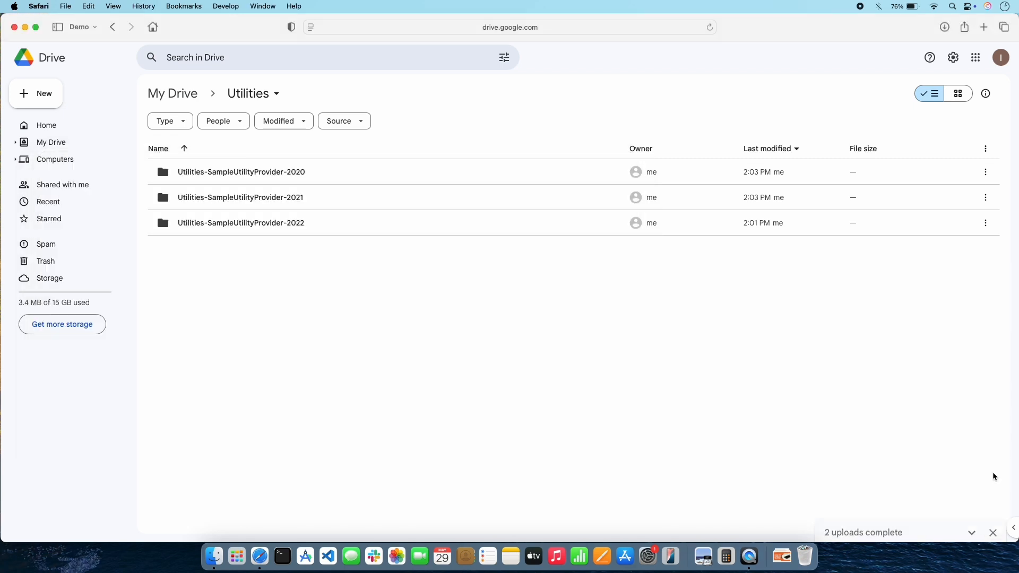